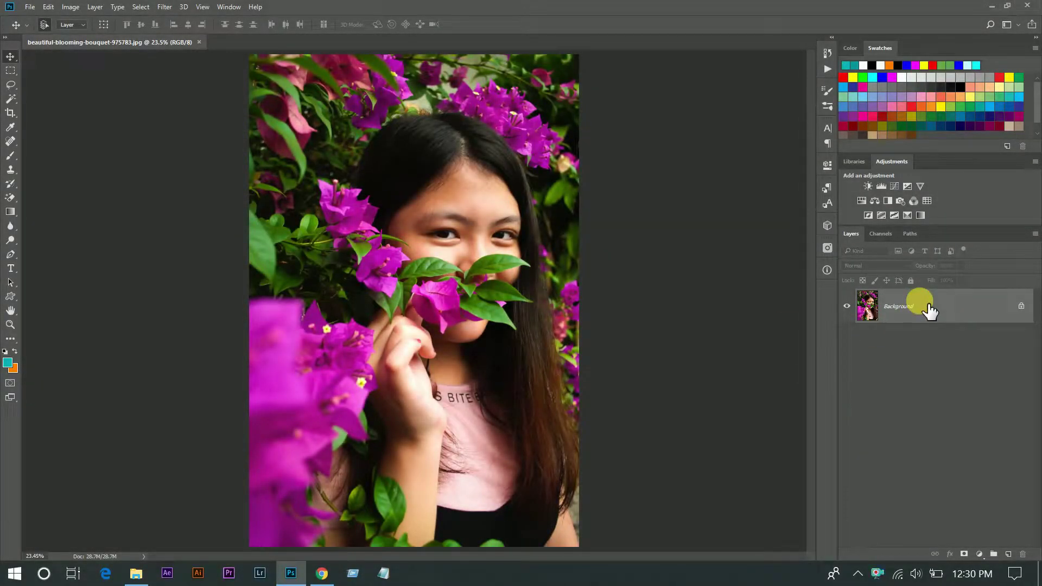
Duplicate the Background layer, convert Layer 1 to a Smart Object, and launch the Camera Raw Filter
key("ctrl+j")
right_click(935, 312)
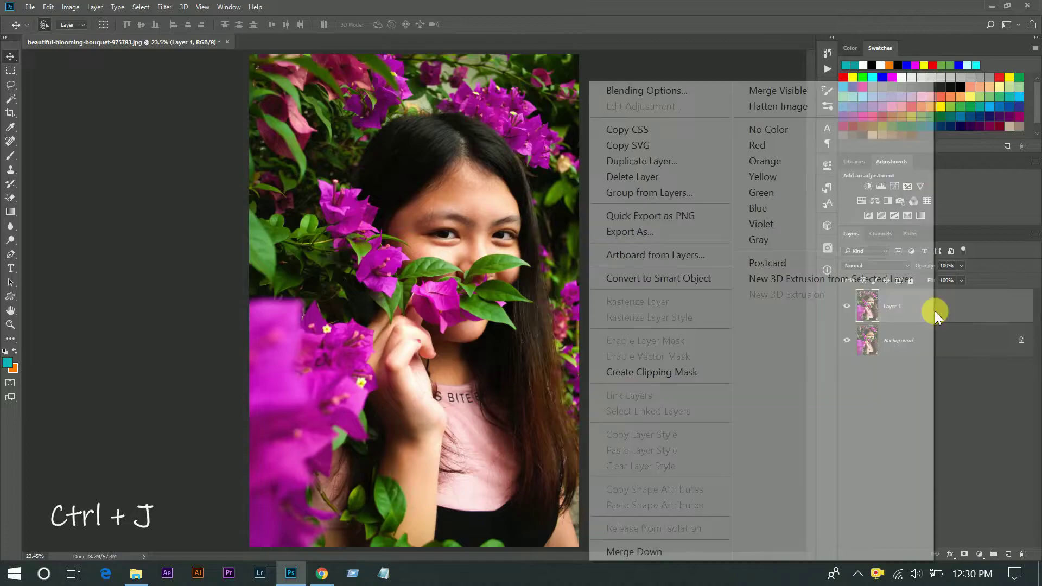
left_click(692, 279)
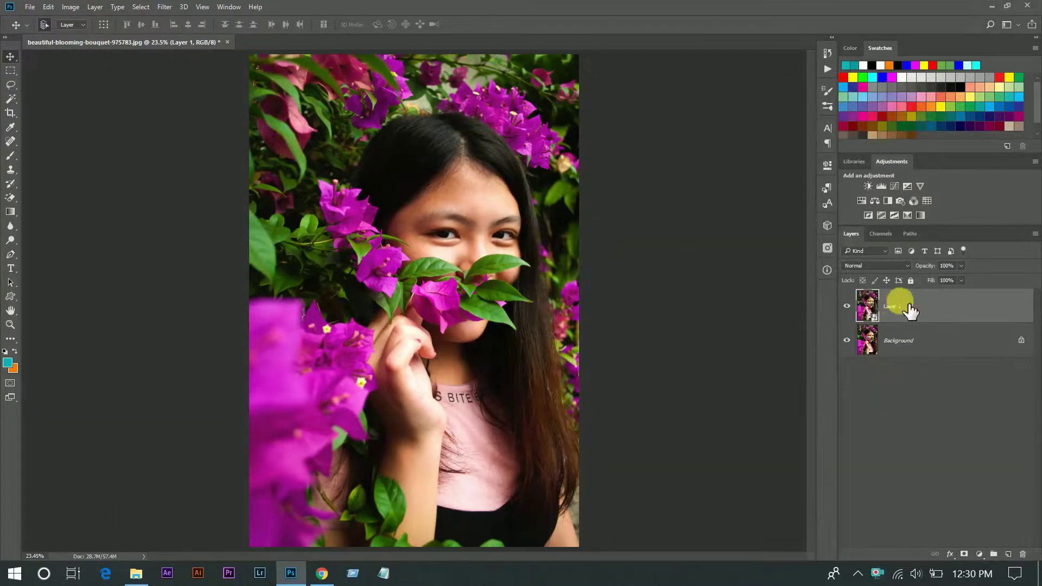
left_click(165, 7)
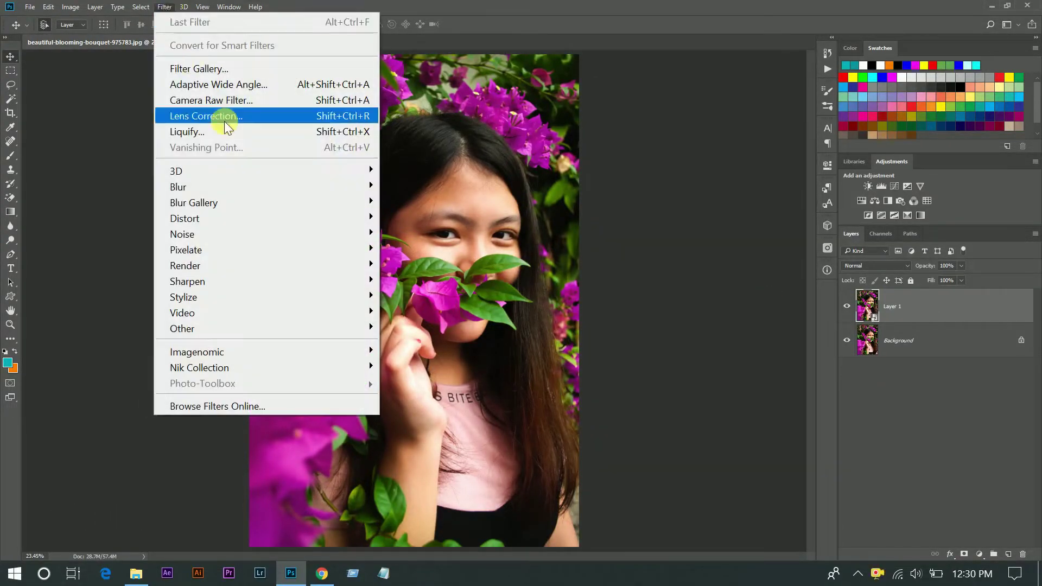
left_click(216, 104)
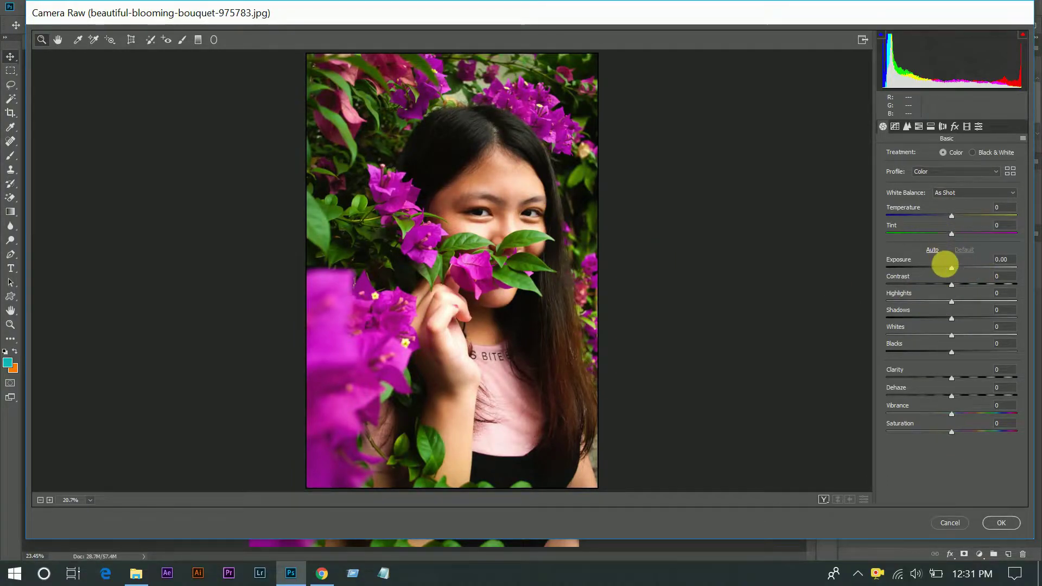
Keep Exposure at 0 and set Temperature -4, Contrast -23 and Highlights -49
left_click_drag(945, 266, 953, 269)
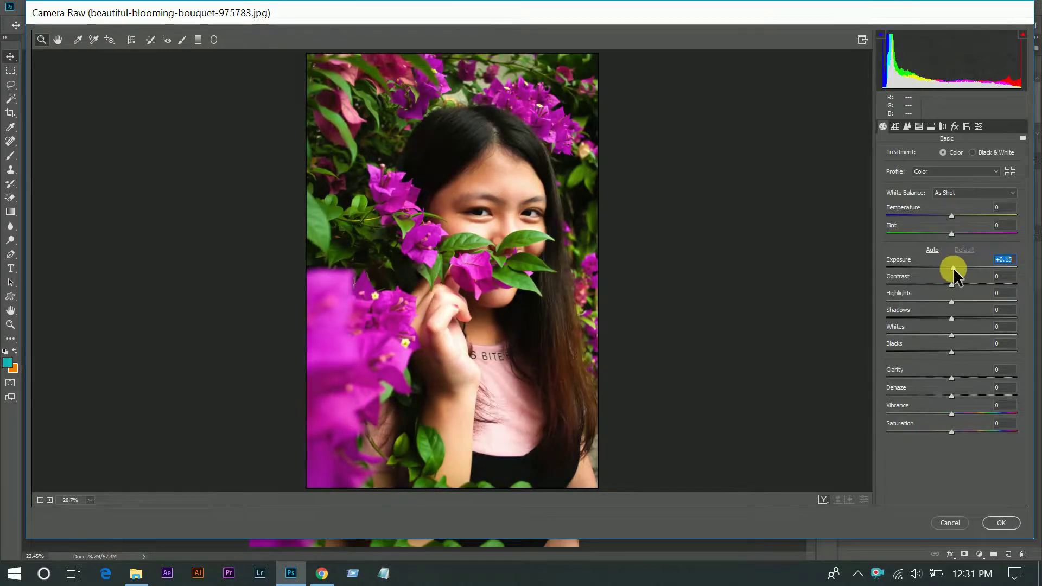
double_click(953, 268)
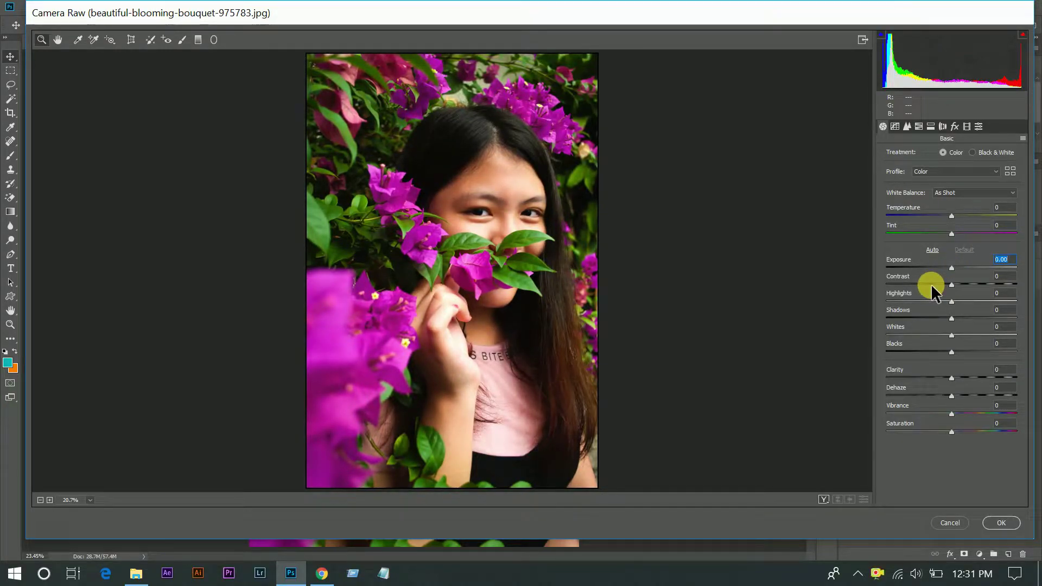
left_click(945, 215)
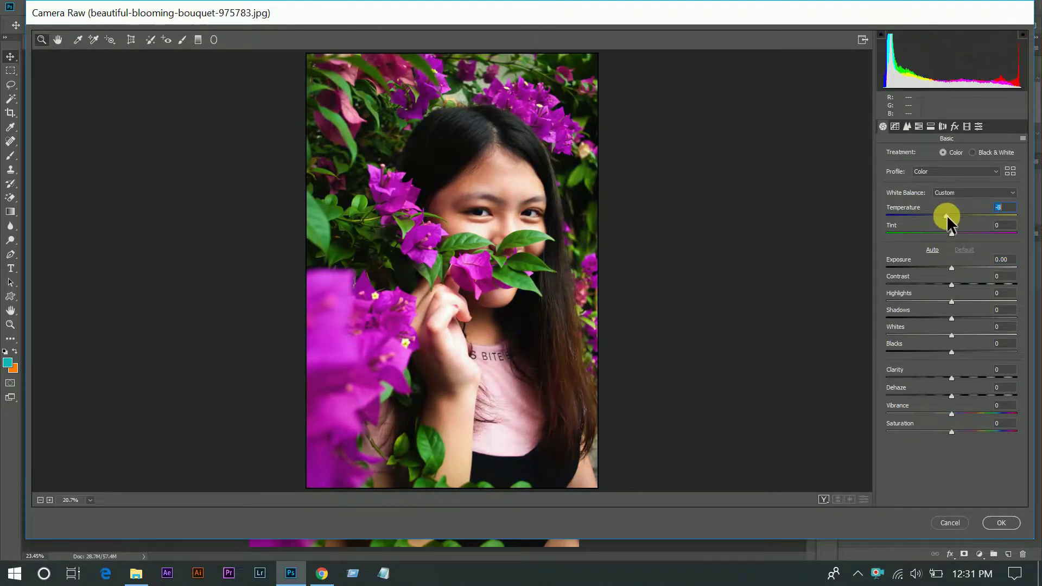
left_click_drag(947, 215, 949, 216)
key("Up")
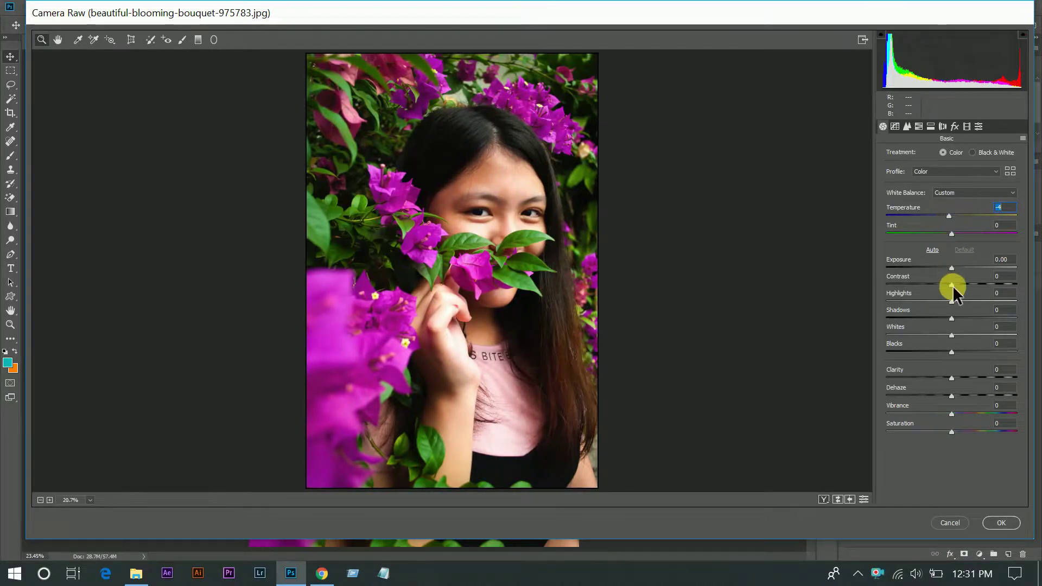
left_click_drag(953, 285, 937, 286)
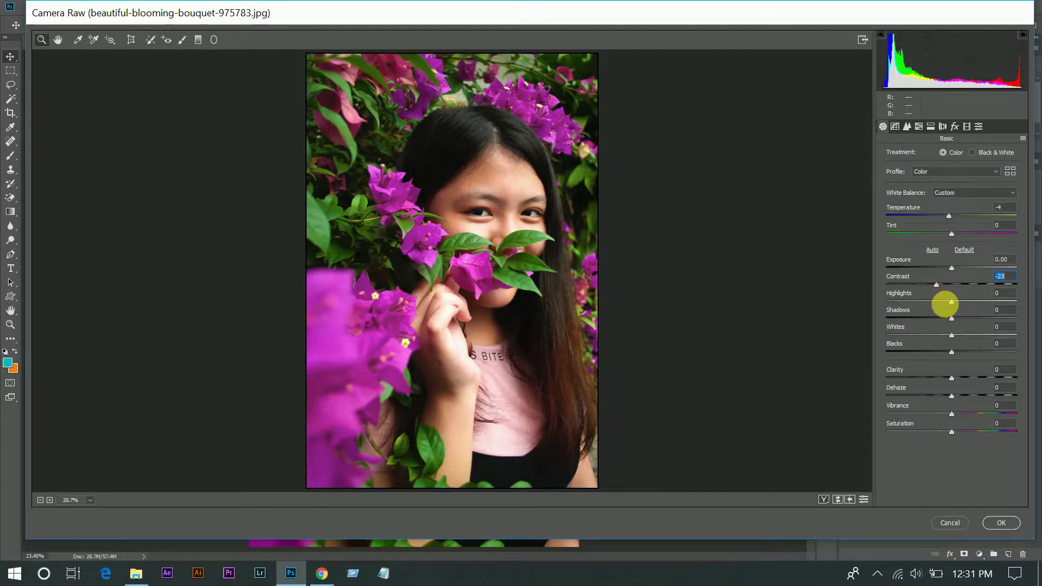
mouse_move(940, 301)
left_mouse_down()
mouse_move(902, 307)
mouse_move(988, 317)
mouse_move(979, 333)
mouse_move(855, 337)
mouse_move(971, 334)
mouse_move(913, 334)
left_mouse_up()
Set Basic sliders to Whites -8, Blacks -25, Clarity +39, Dehaze +11, Vibrance +12, Saturation +3
double_click(913, 335)
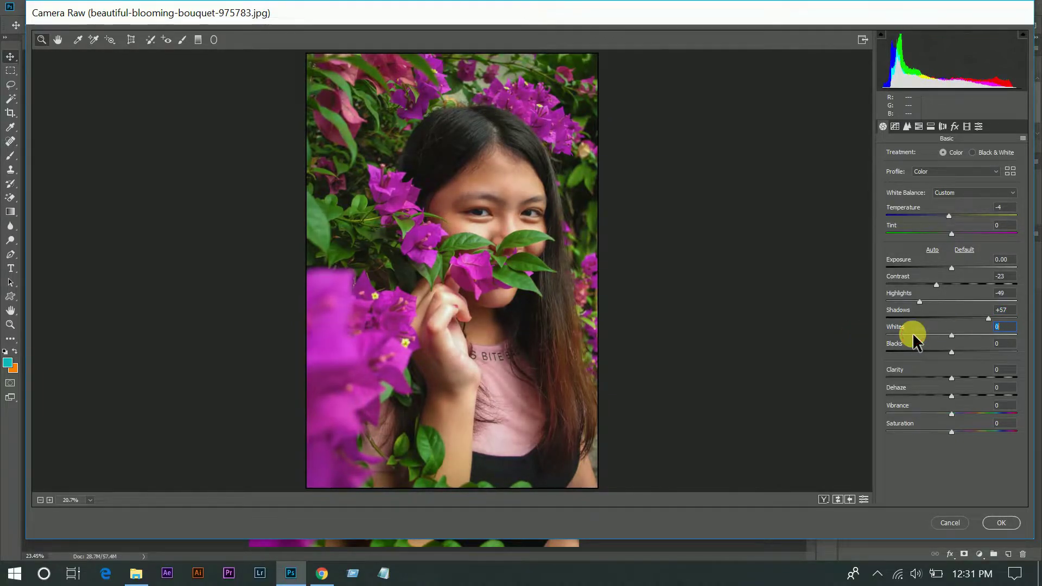
mouse_move(938, 333)
left_mouse_down()
mouse_move(932, 351)
mouse_move(977, 376)
left_mouse_up()
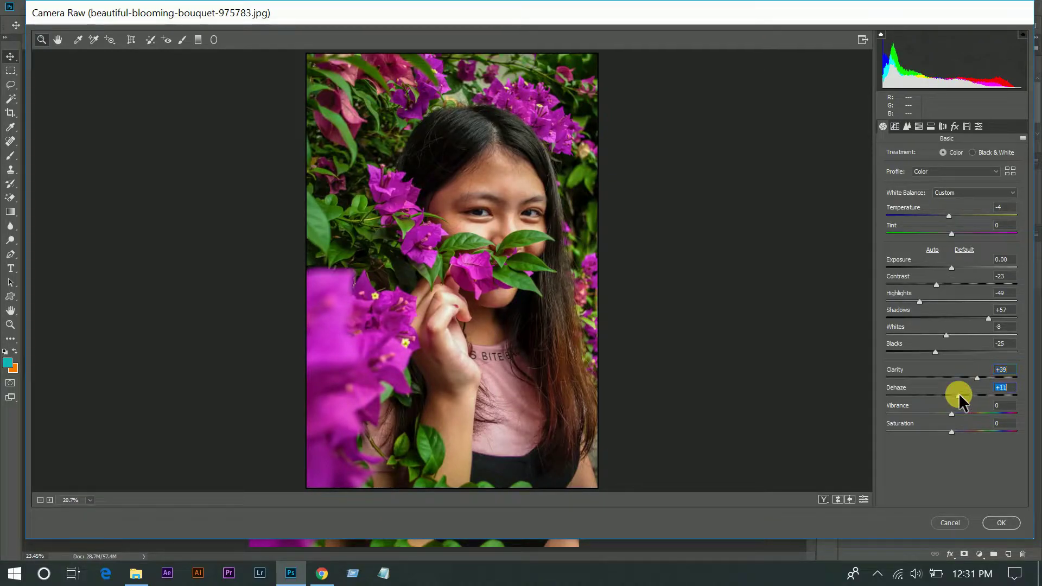
left_click(959, 395)
left_click(960, 413)
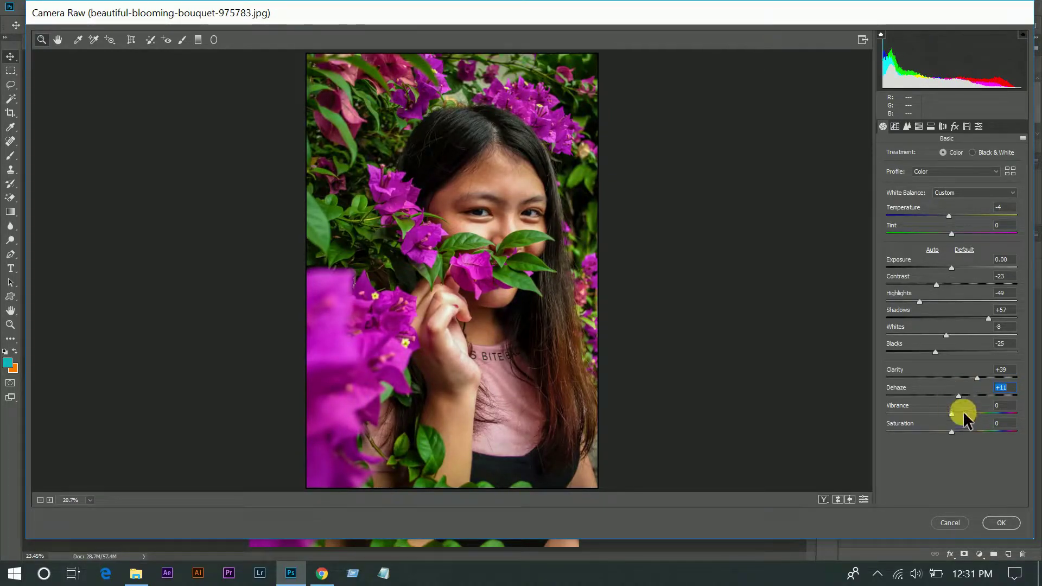
left_click_drag(961, 414, 959, 414)
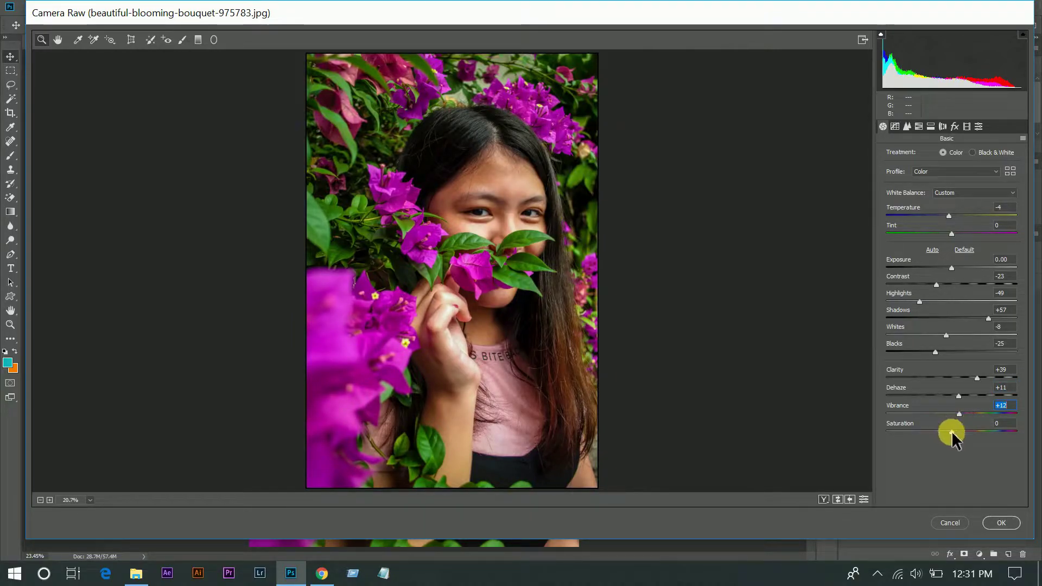
left_click(953, 432)
left_click_drag(953, 432, 955, 432)
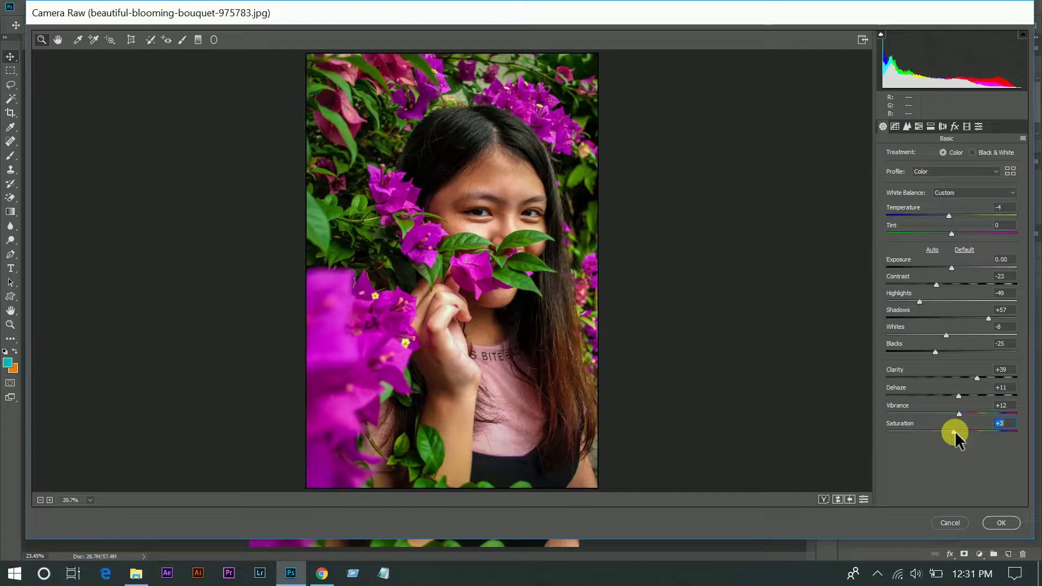
Set Detail Color noise reduction to 12, then bring up the HSL Hue sliders
left_click(906, 127)
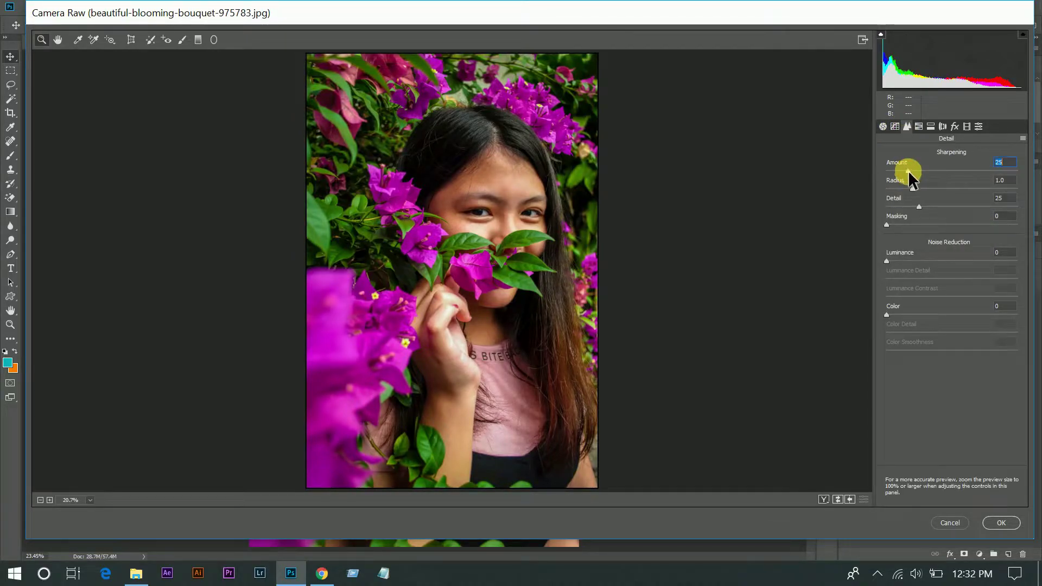
left_click(897, 317)
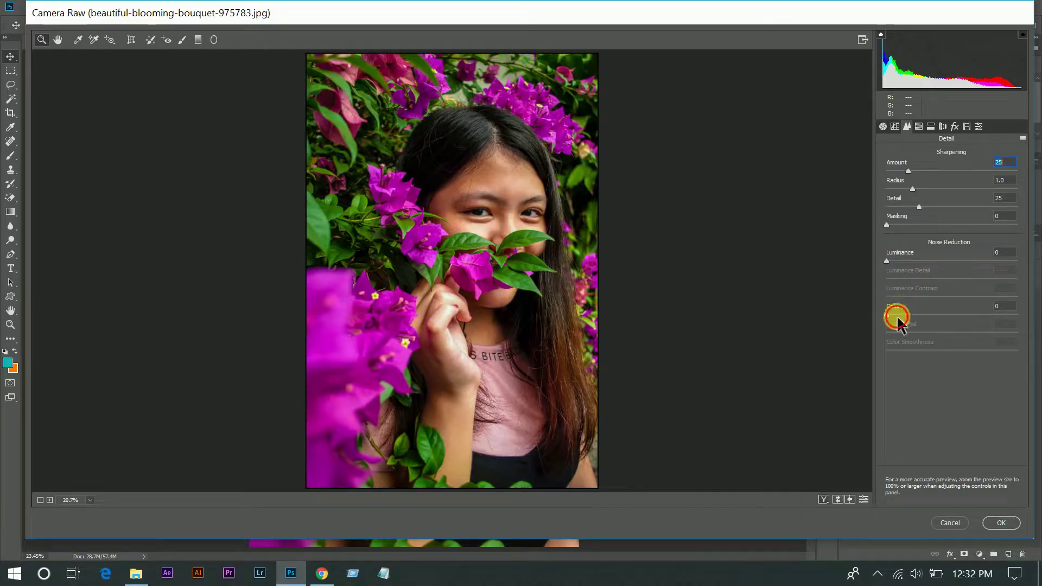
left_click_drag(897, 318, 900, 319)
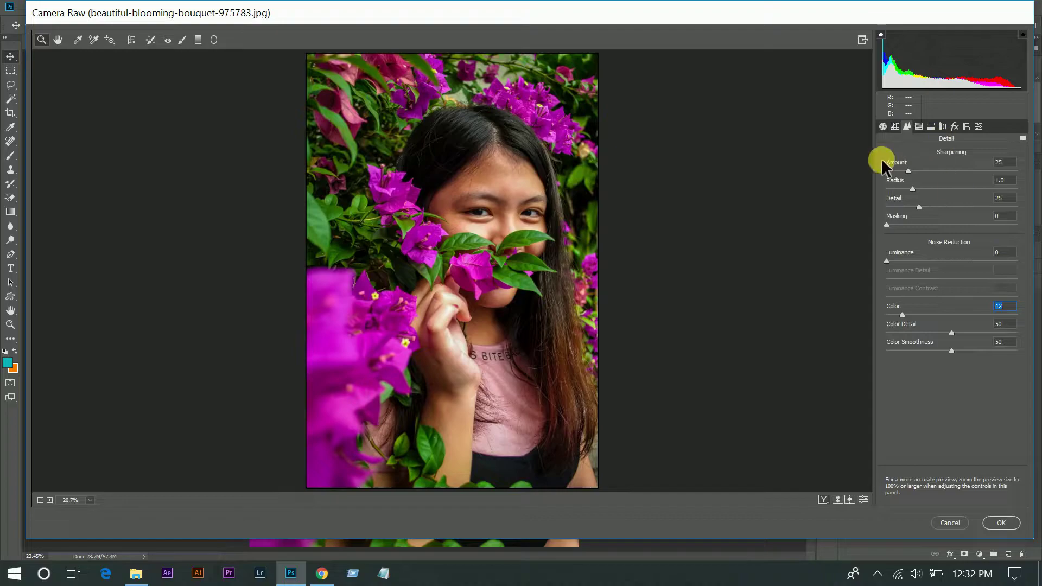
left_click(918, 126)
left_click(891, 156)
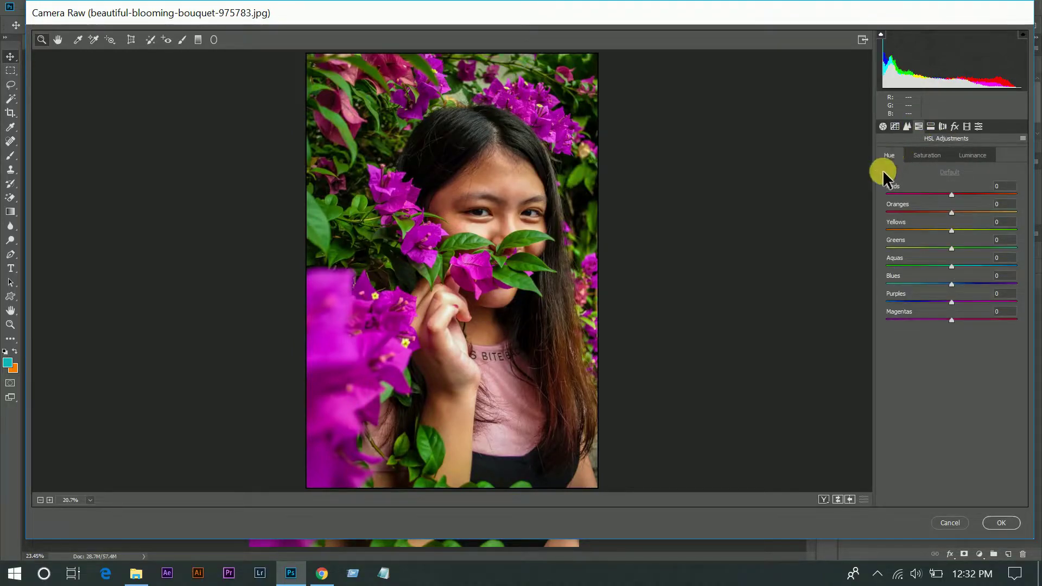
Shift HSL hues to Oranges +13, Aquas +100, Blues +10, Purples +100 and Magentas +100
left_click(951, 195)
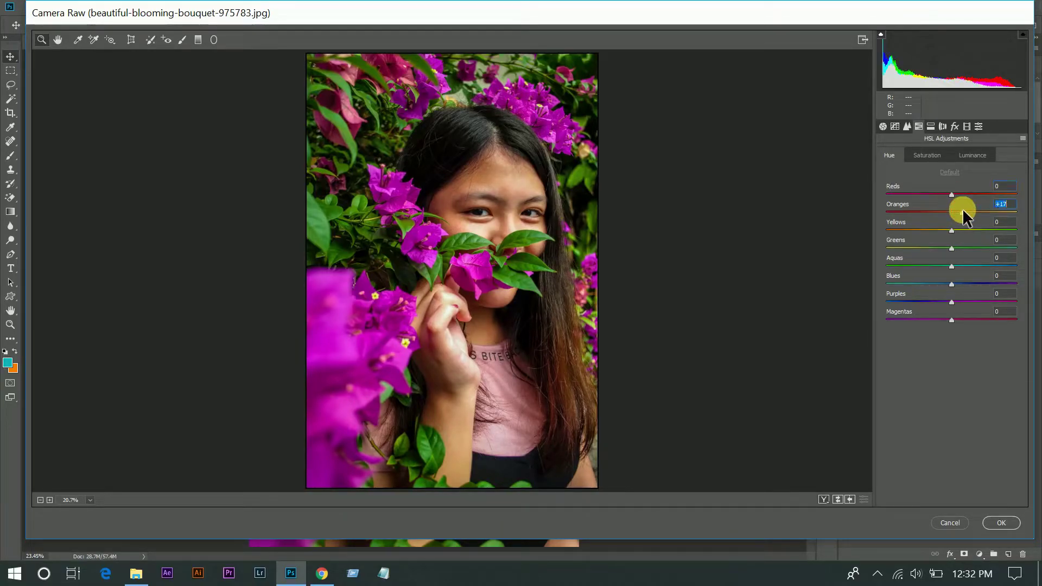
mouse_move(964, 216)
left_mouse_down()
mouse_move(995, 213)
mouse_move(960, 215)
left_mouse_up()
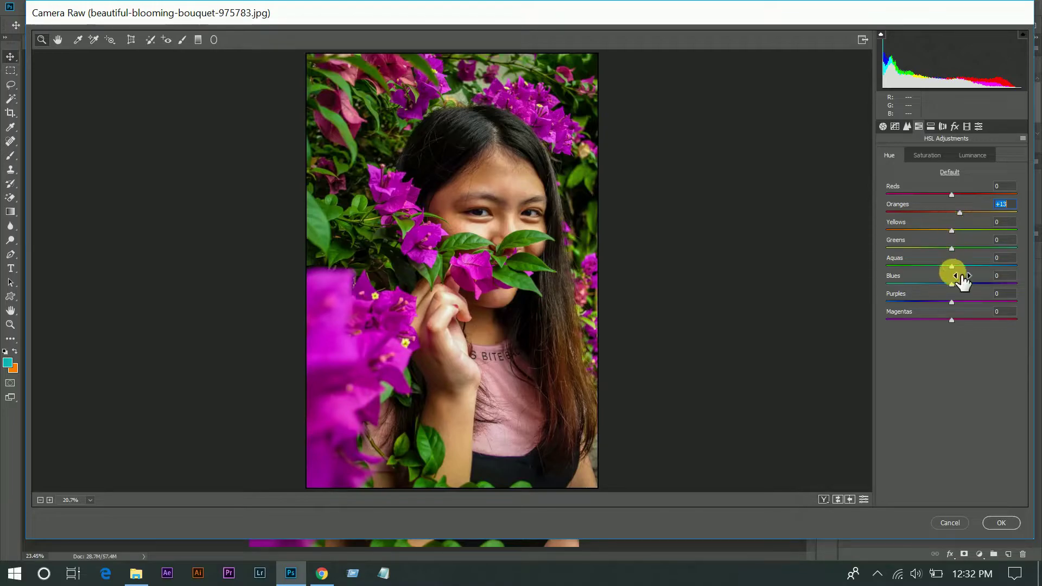
left_click_drag(953, 268, 1038, 269)
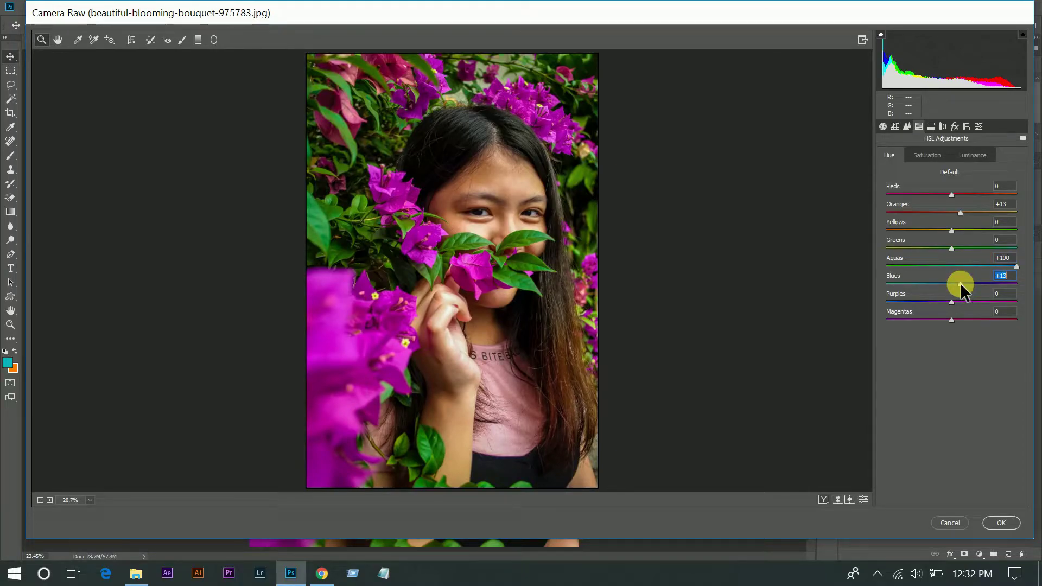
left_click_drag(960, 285, 1024, 298)
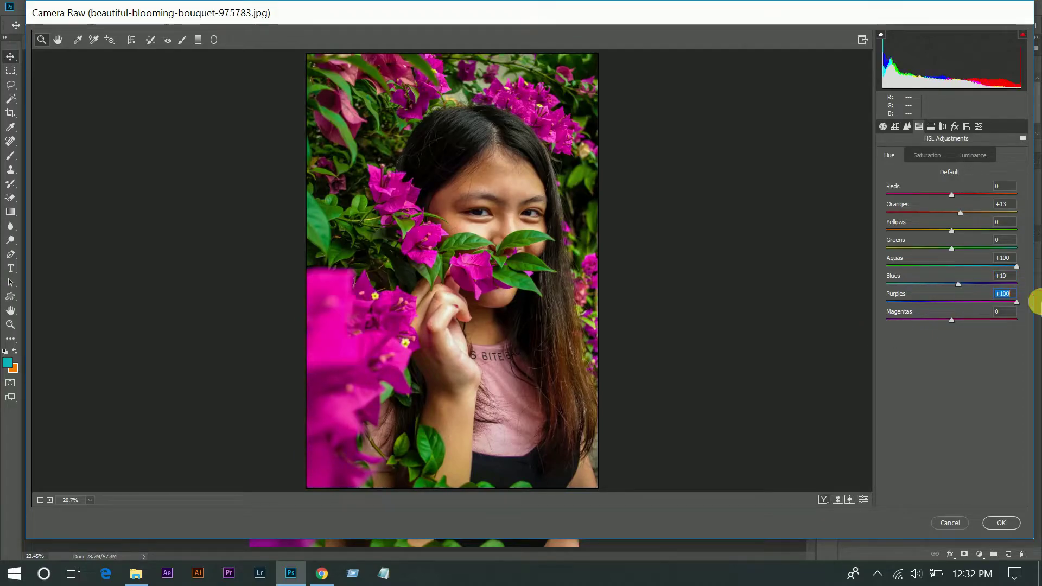
left_click(1003, 320)
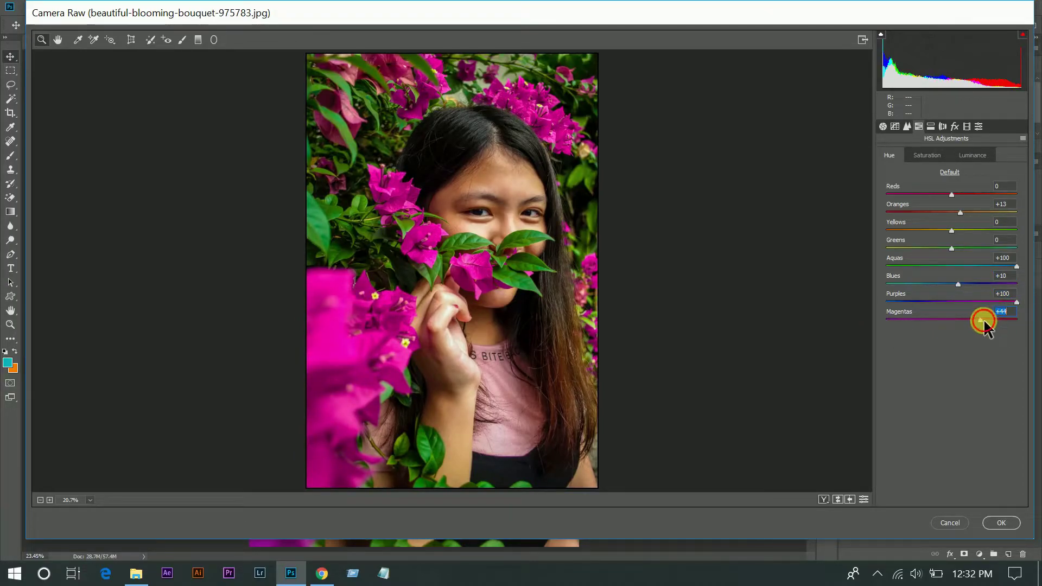
left_click_drag(981, 320, 1034, 325)
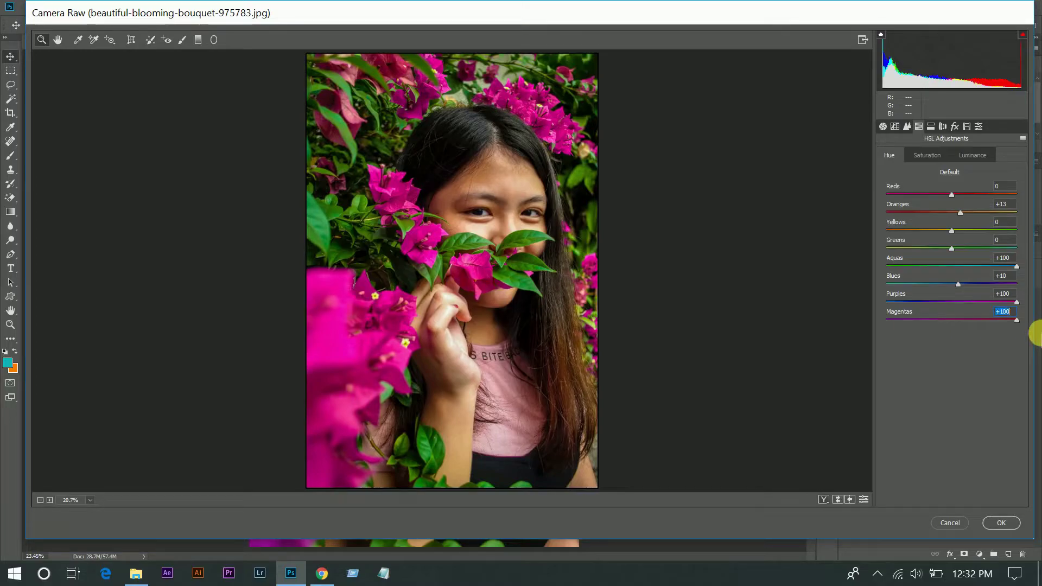
Set HSL Saturation to Reds -26, Oranges -30 and Aquas +100
left_click(939, 156)
left_click(935, 195)
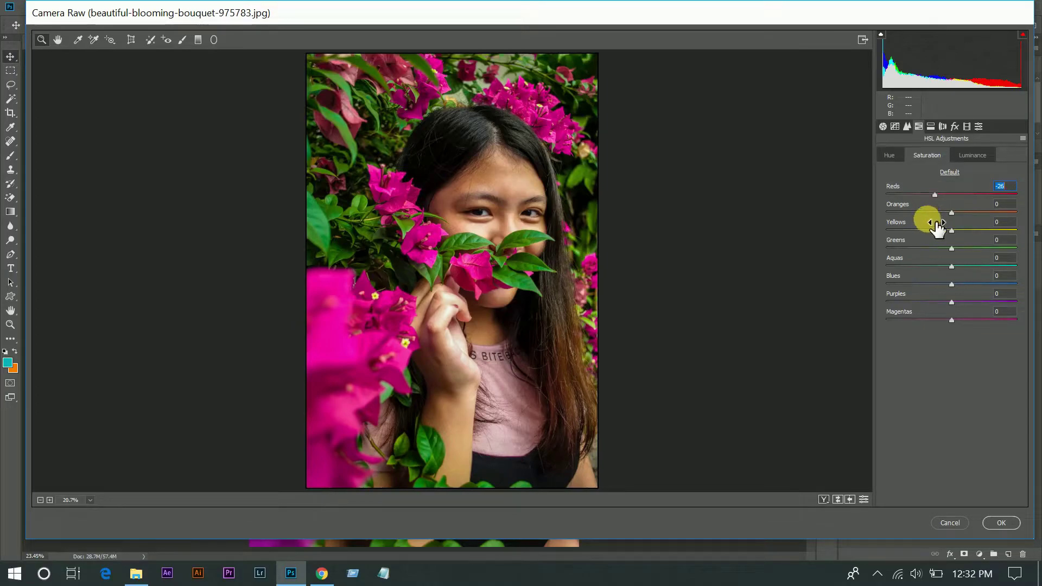
left_click(933, 212)
left_click_drag(935, 214, 932, 214)
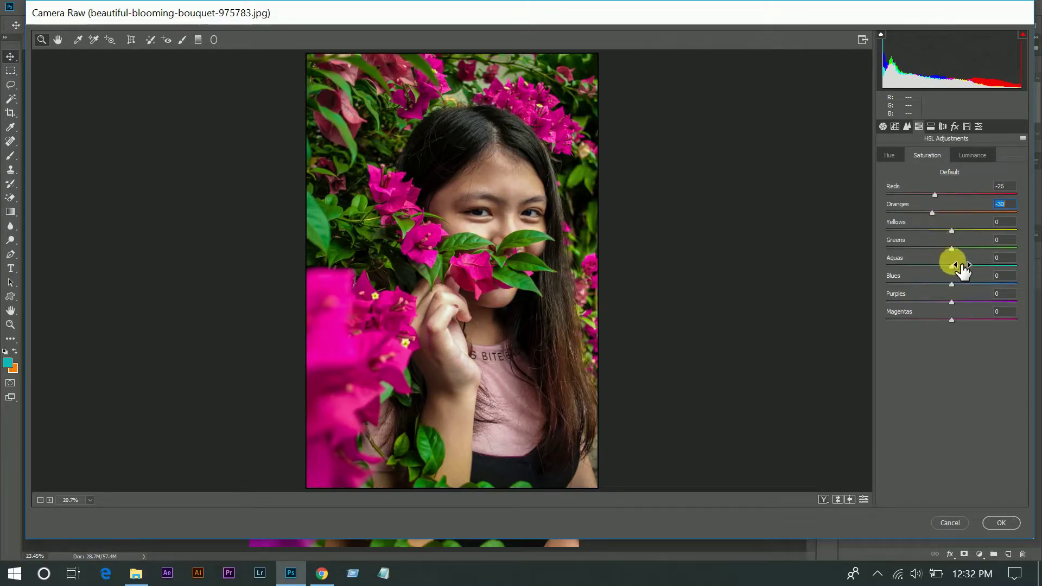
left_click_drag(967, 267, 1038, 265)
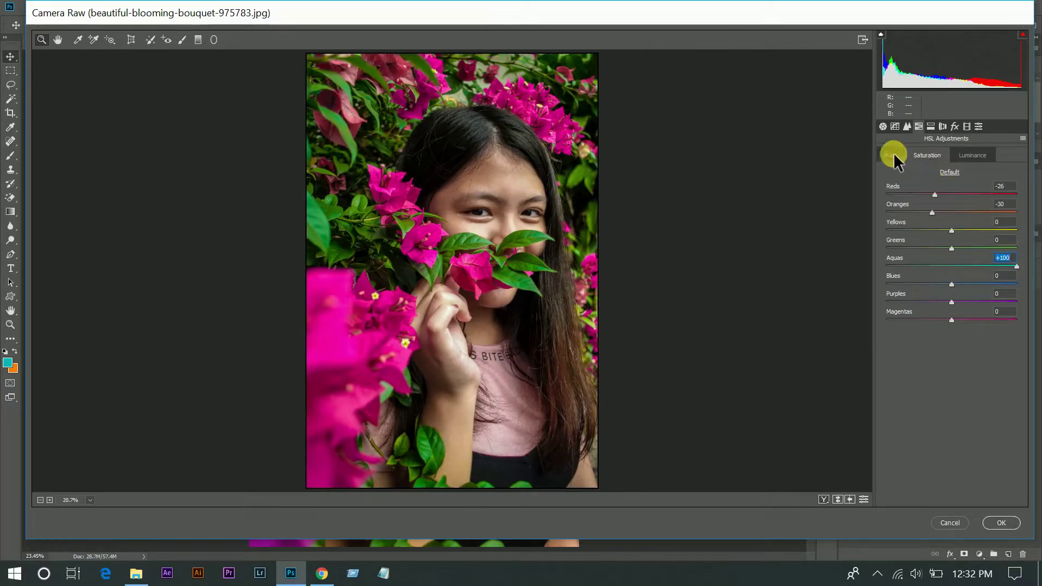
Raise Oranges luminance to about +34 and nudge the Oranges hue to +17
left_click(971, 158)
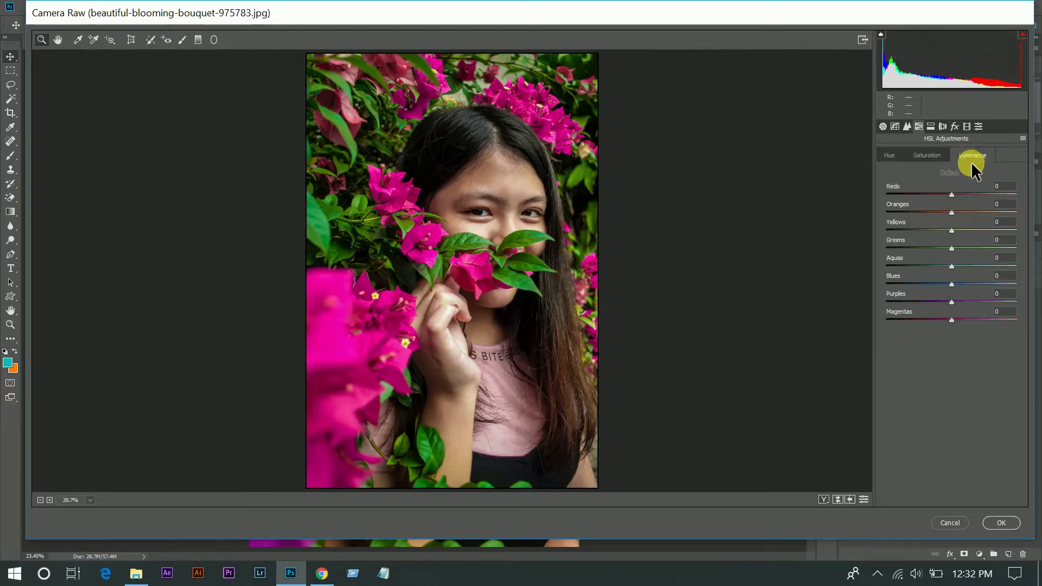
left_click(972, 211)
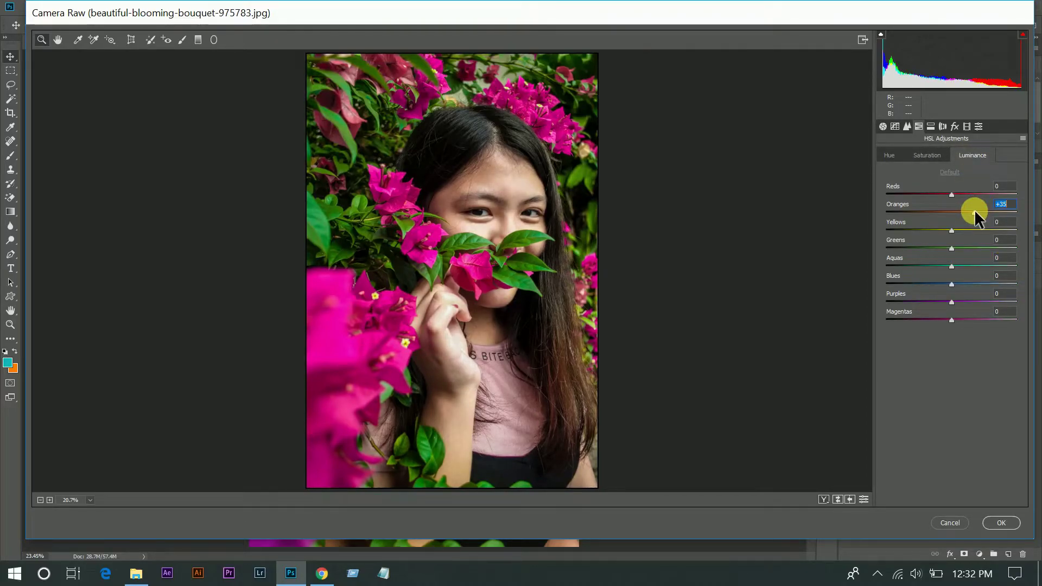
left_click_drag(978, 210, 973, 208)
left_click(939, 157)
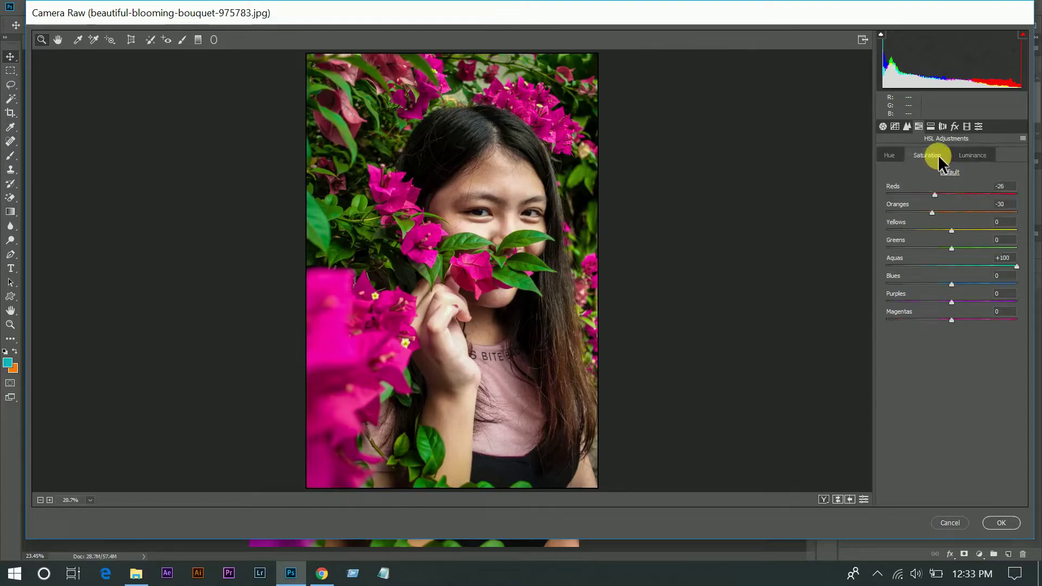
left_click(956, 155)
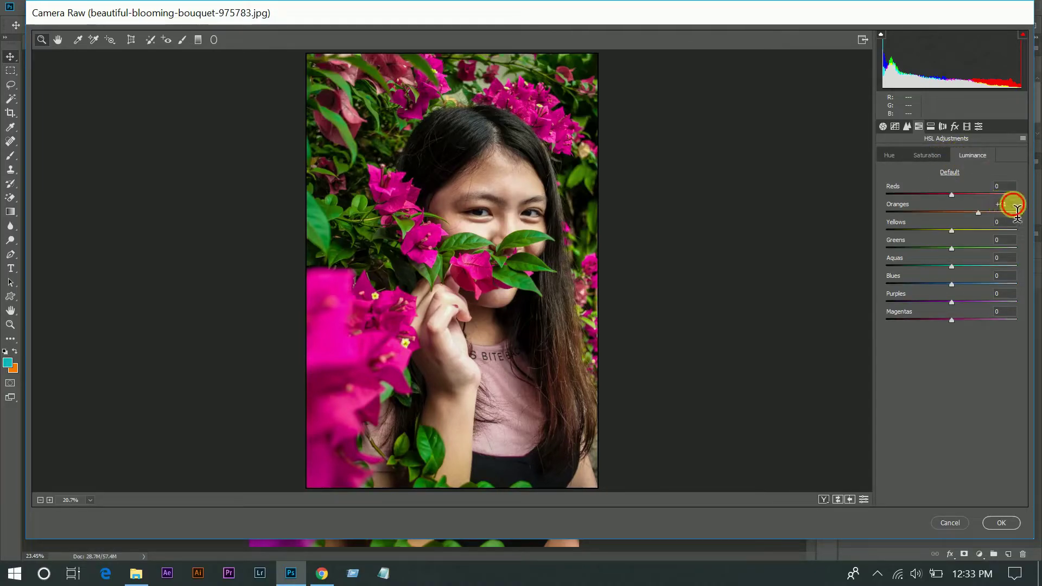
left_click(925, 156)
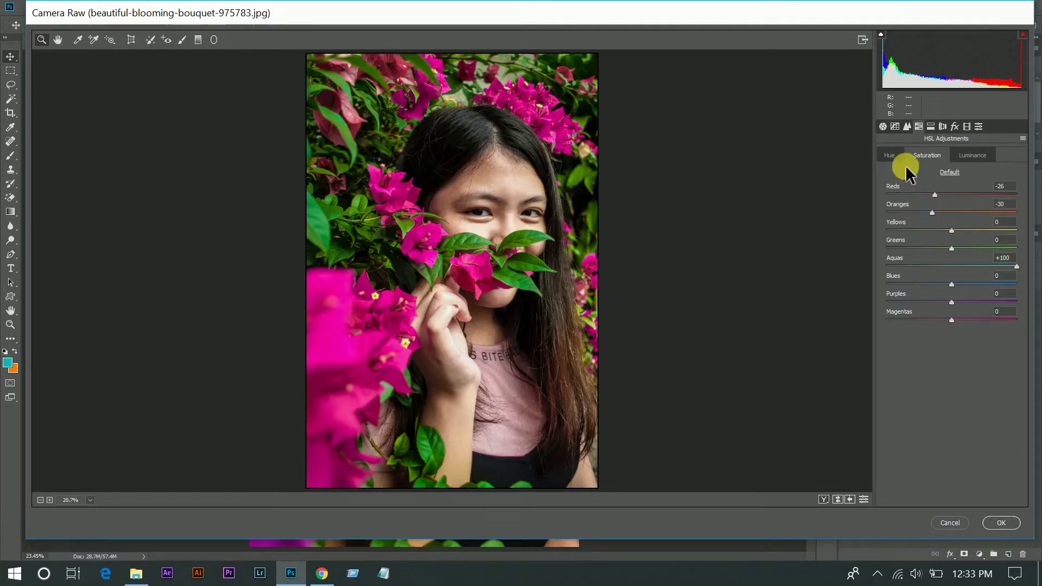
left_click(889, 155)
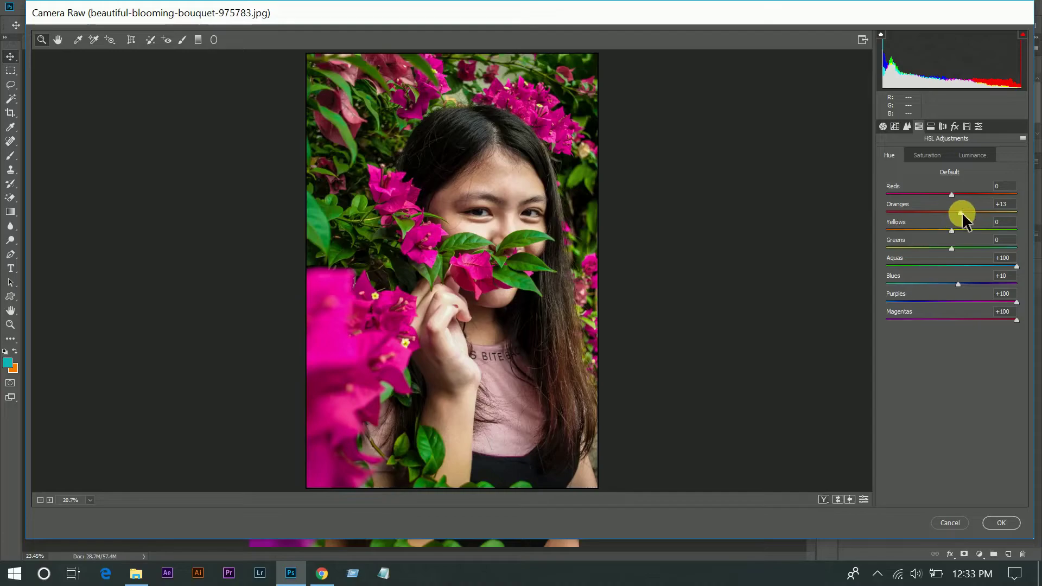
left_click_drag(962, 214, 964, 218)
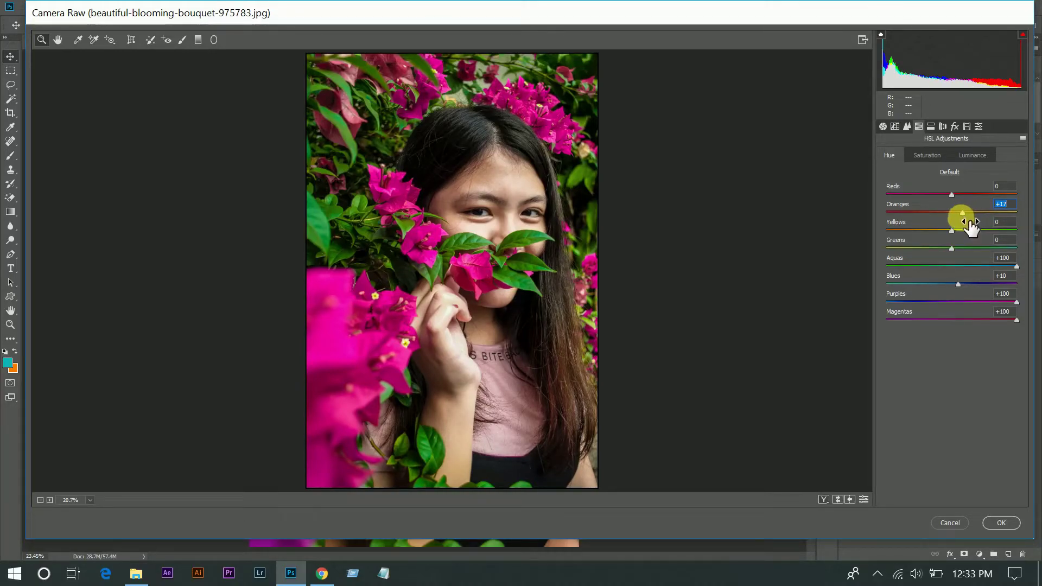
Add a dark Post Crop Vignetting of about -28 in Effects
left_click(955, 126)
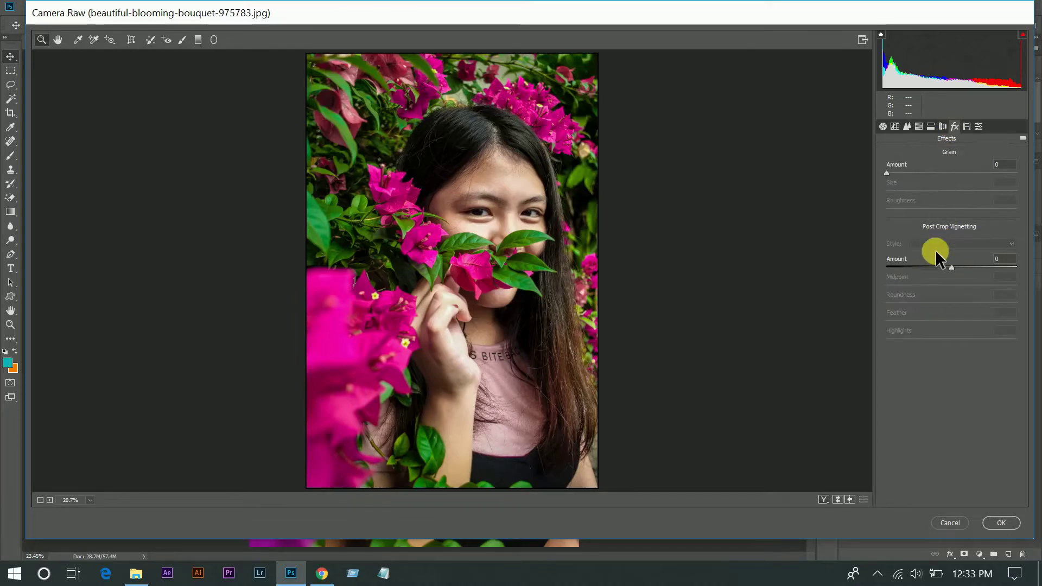
left_click(939, 266)
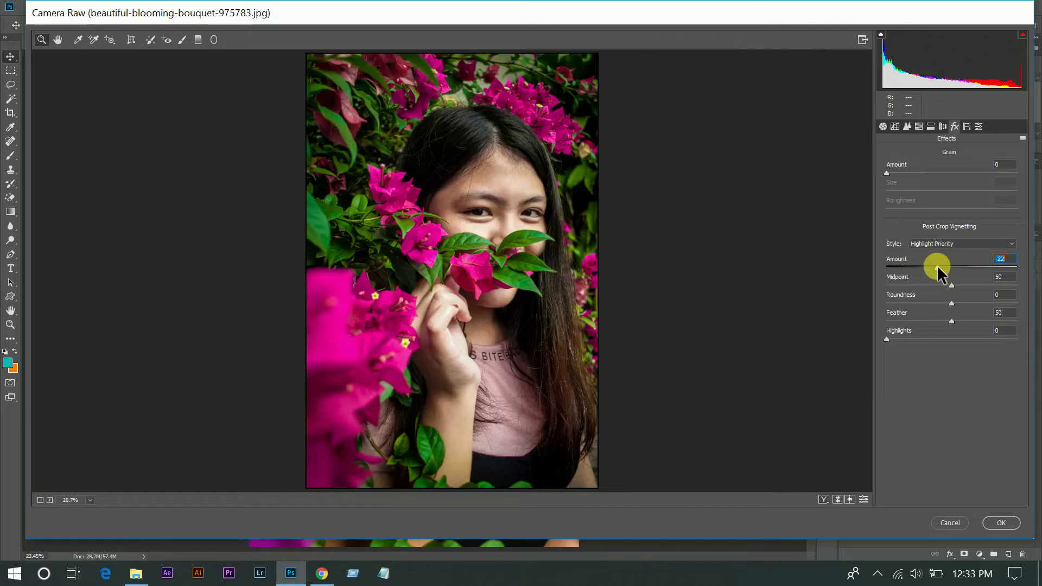
left_click_drag(939, 267, 941, 258)
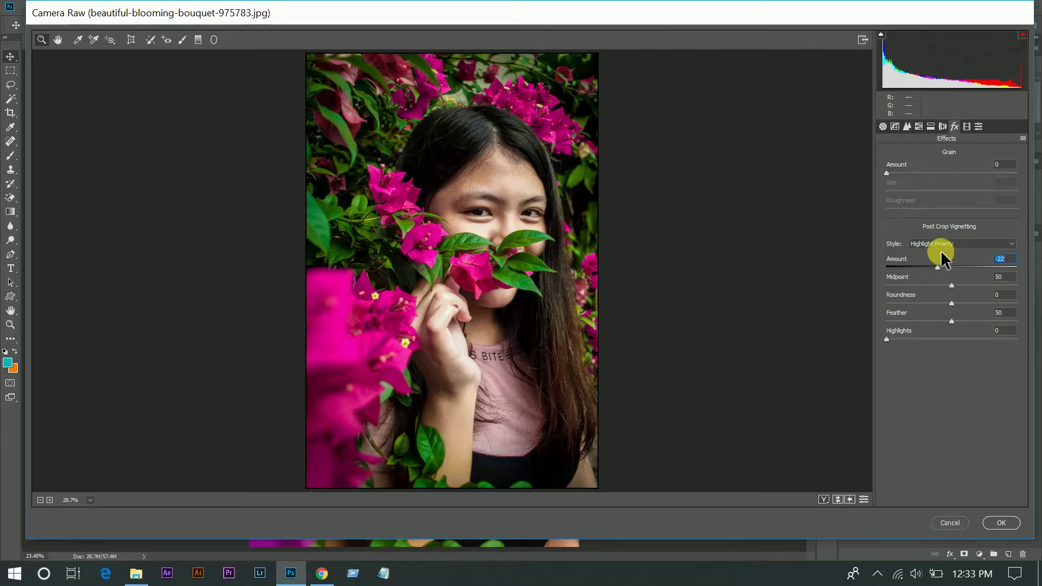
Raise Blue Primary Saturation in Calibration to roughly +10
left_click(966, 127)
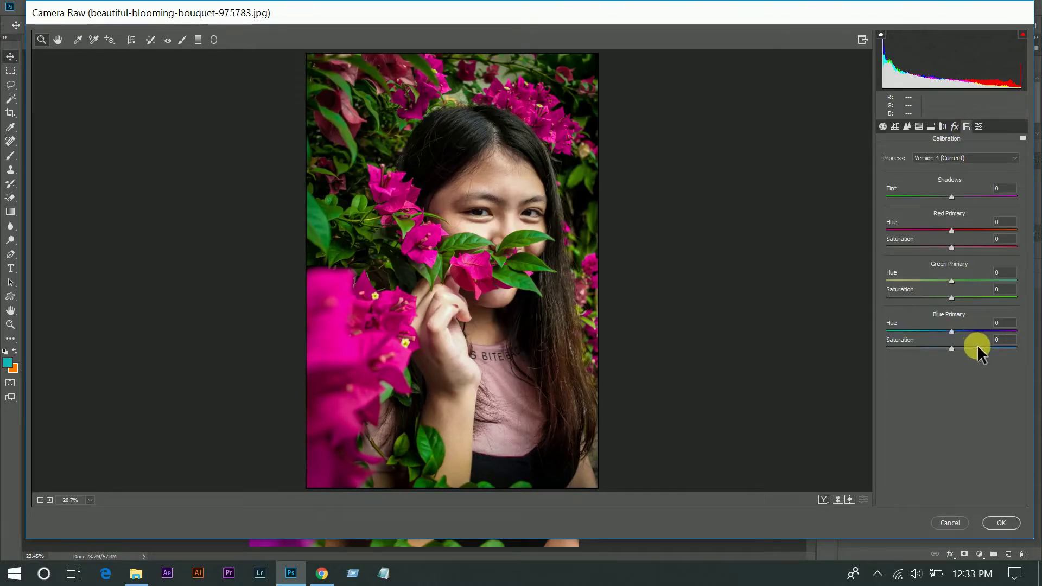
left_click_drag(977, 347, 969, 347)
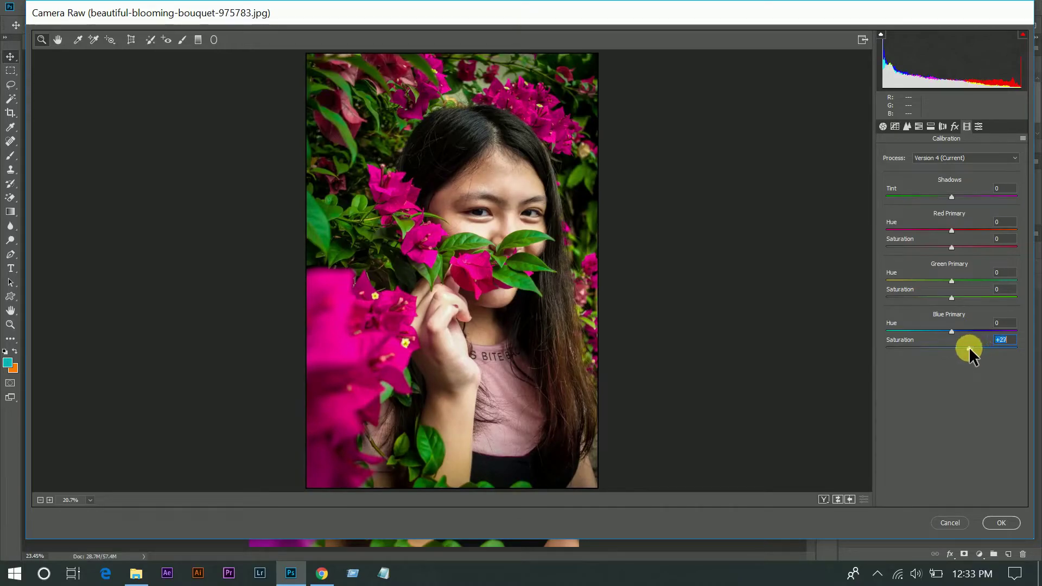
double_click(968, 347)
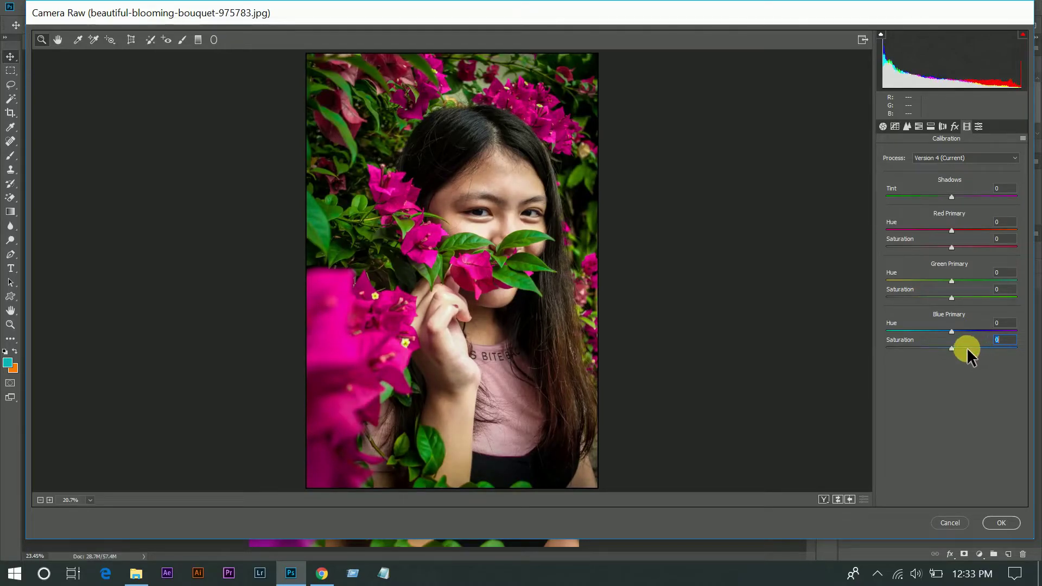
left_click_drag(967, 349, 957, 347)
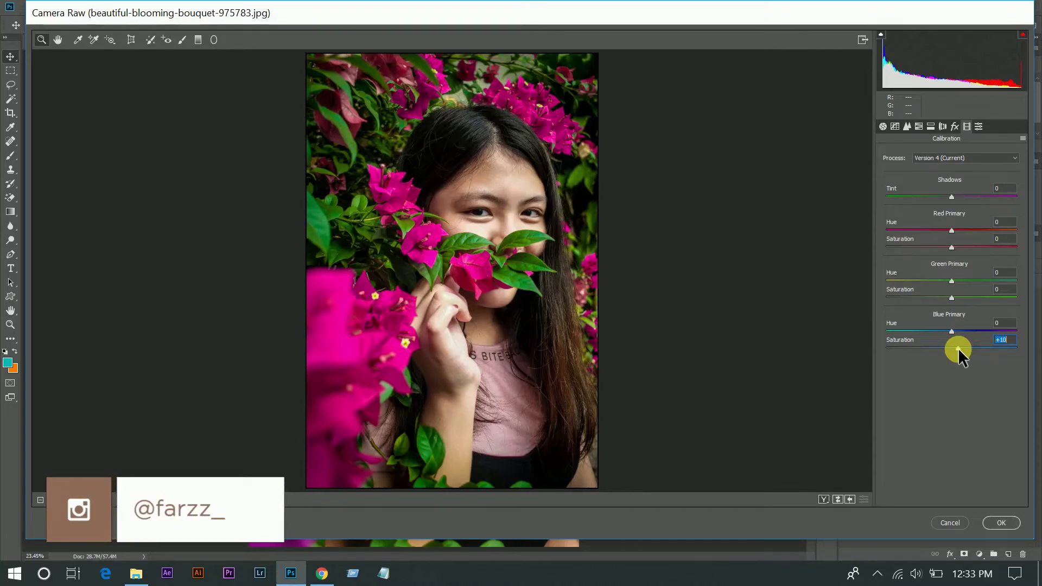
Apply the VOXCOLOR Orange and Teal .Flat profile at Amount 176
left_click(882, 126)
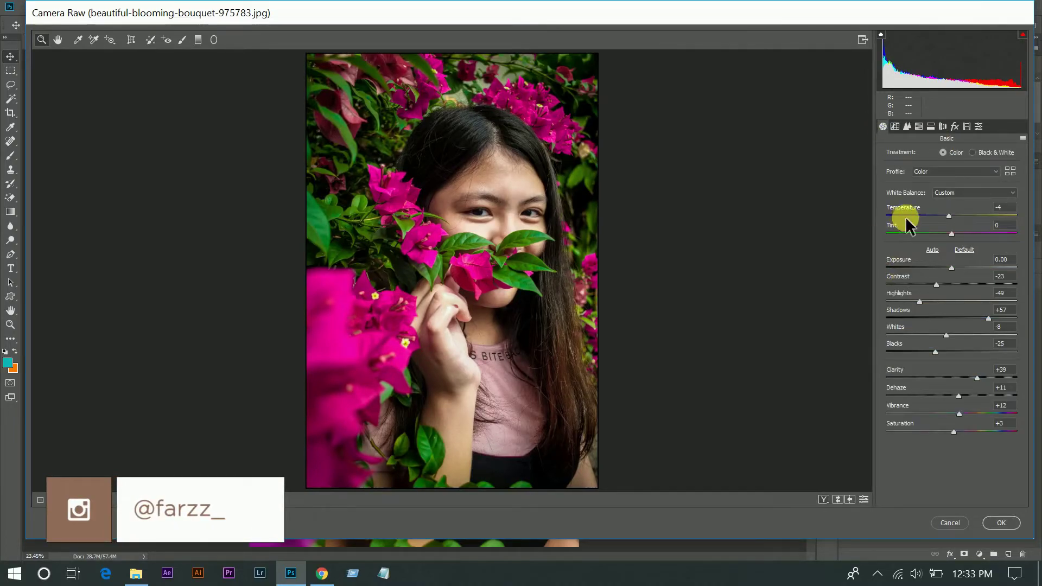
left_click(946, 170)
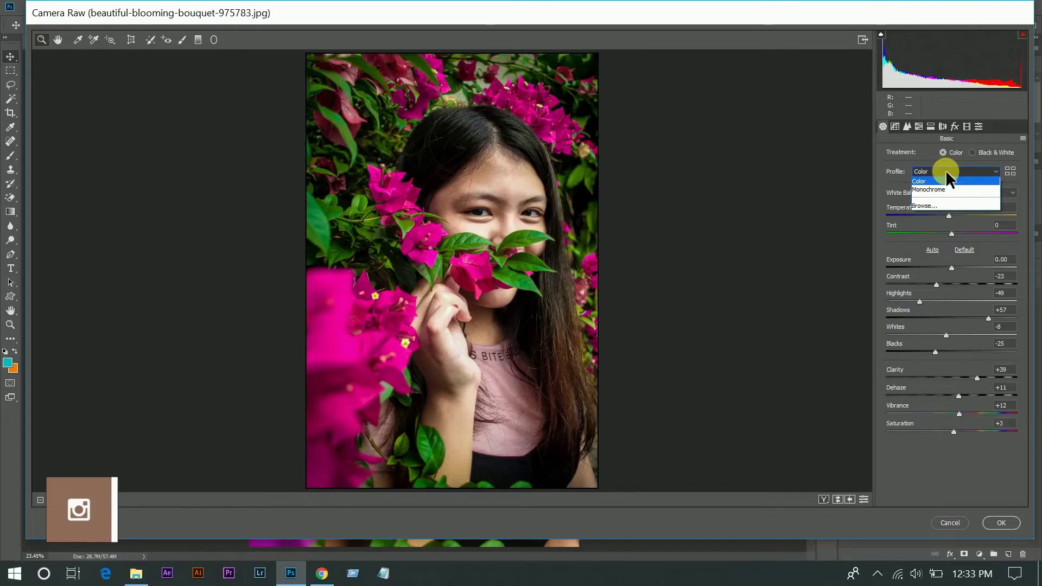
left_click(925, 205)
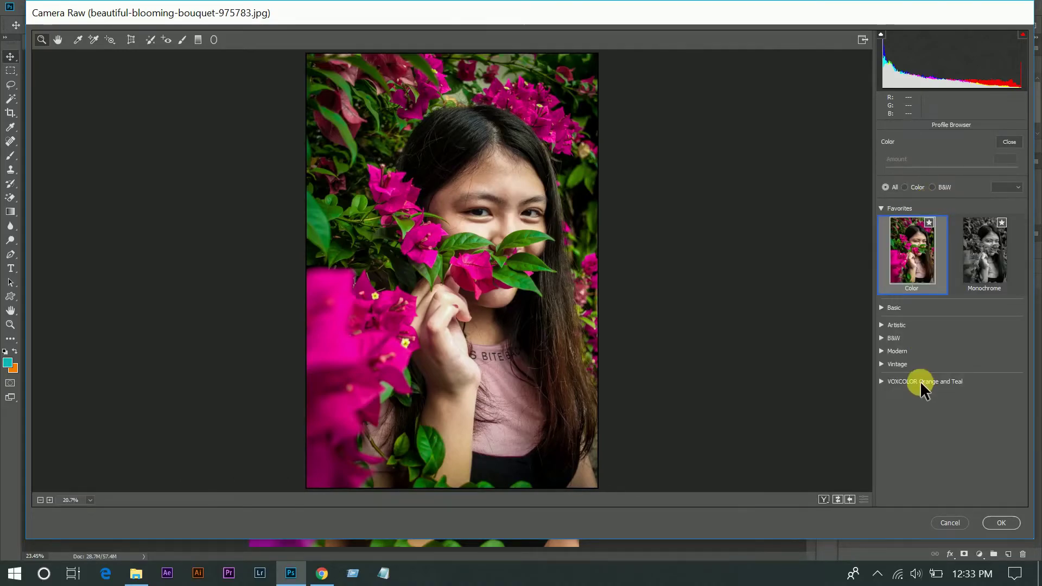
left_click(881, 379)
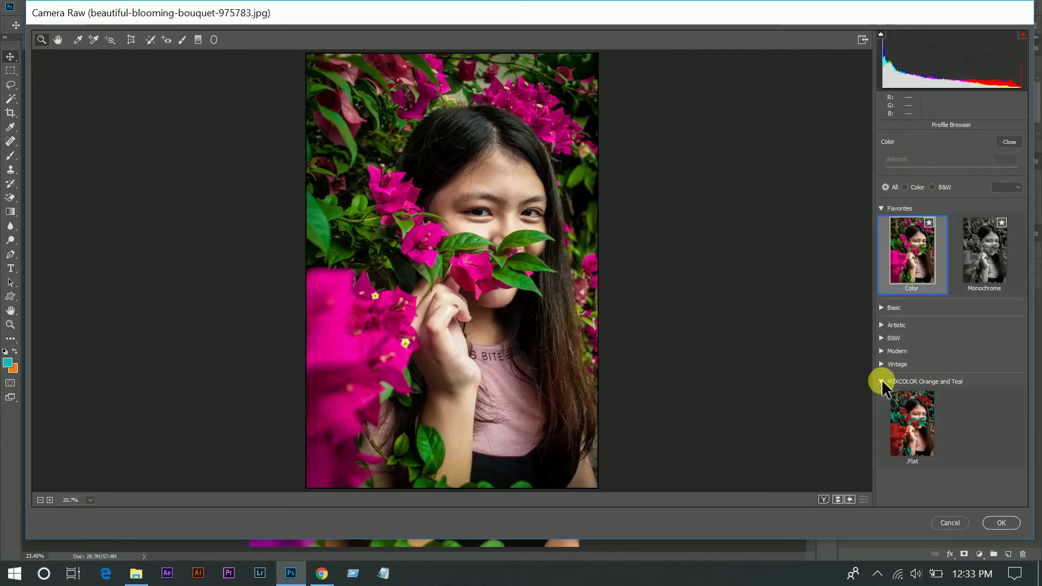
left_click(914, 438)
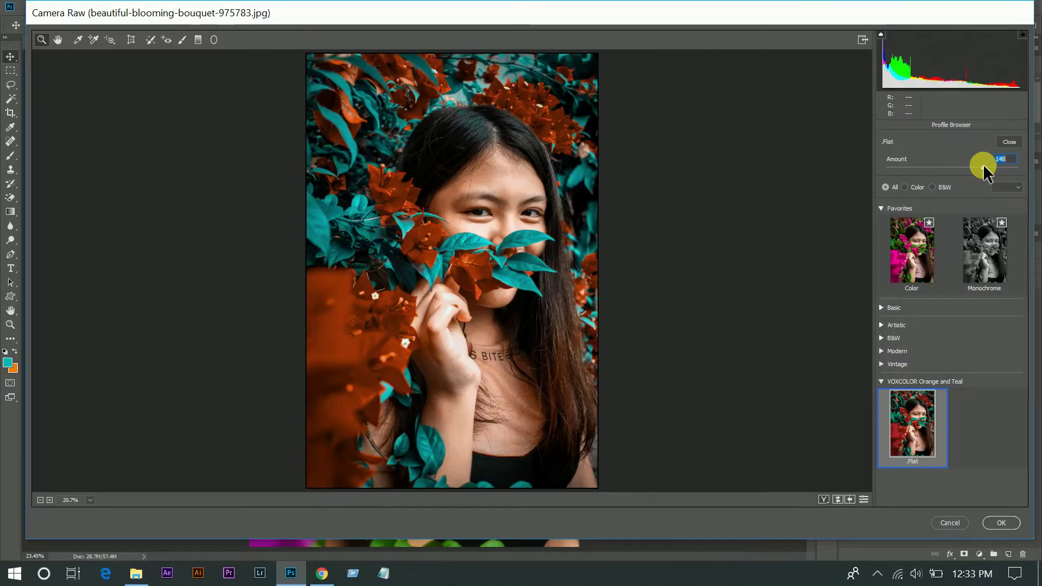
left_click_drag(952, 167, 898, 167)
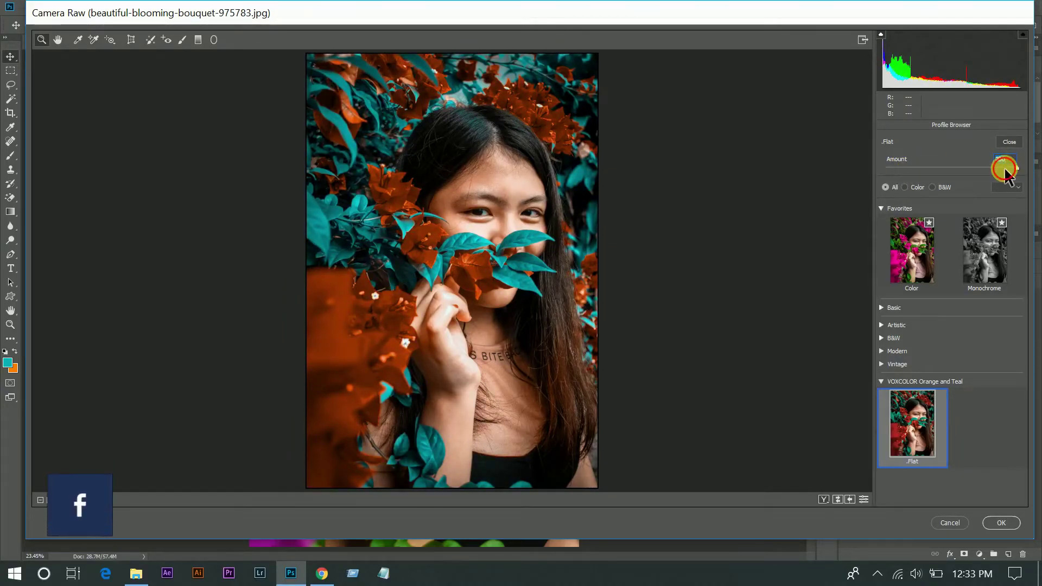
left_click_drag(1004, 168, 1002, 168)
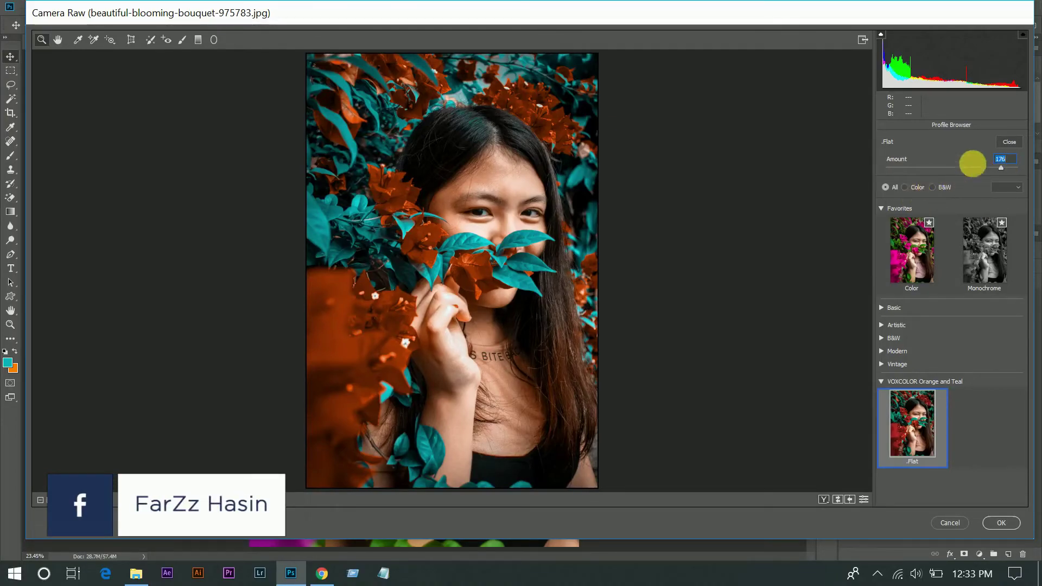
left_click(1009, 142)
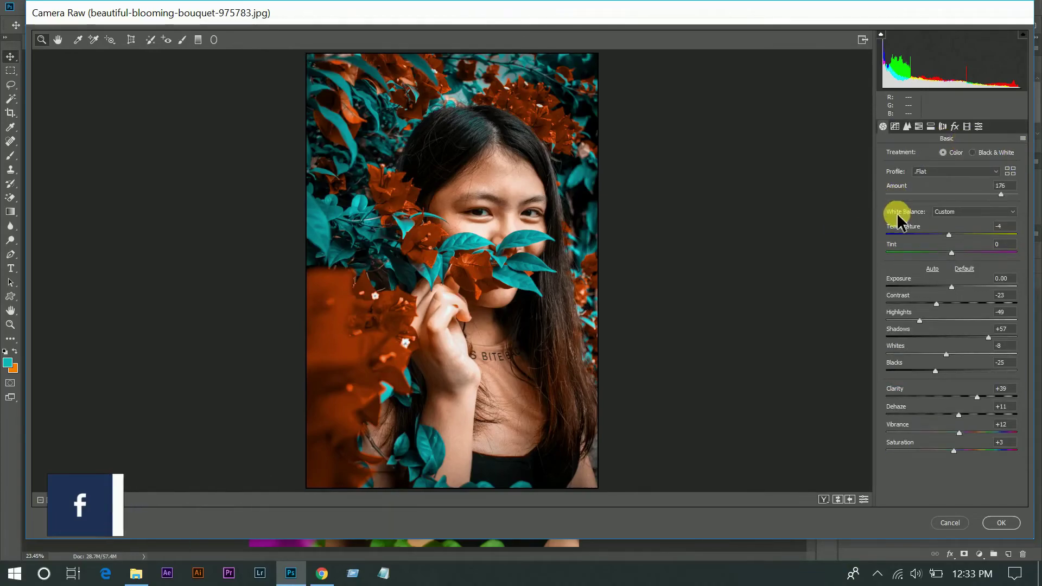
Preview before/after, then commit the Camera Raw Filter as a smart filter on Layer 1
key("q")
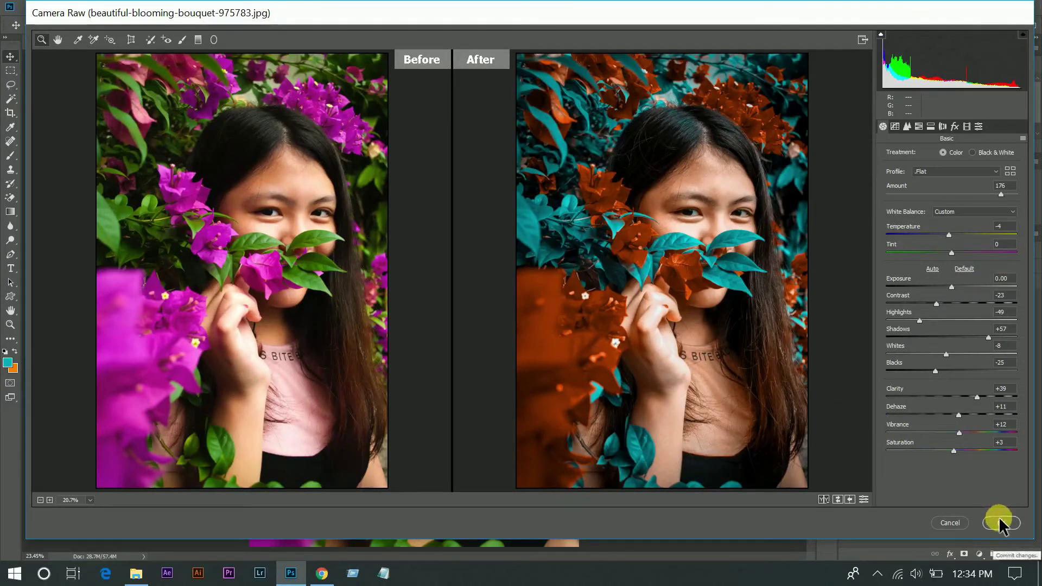
left_click(1001, 523)
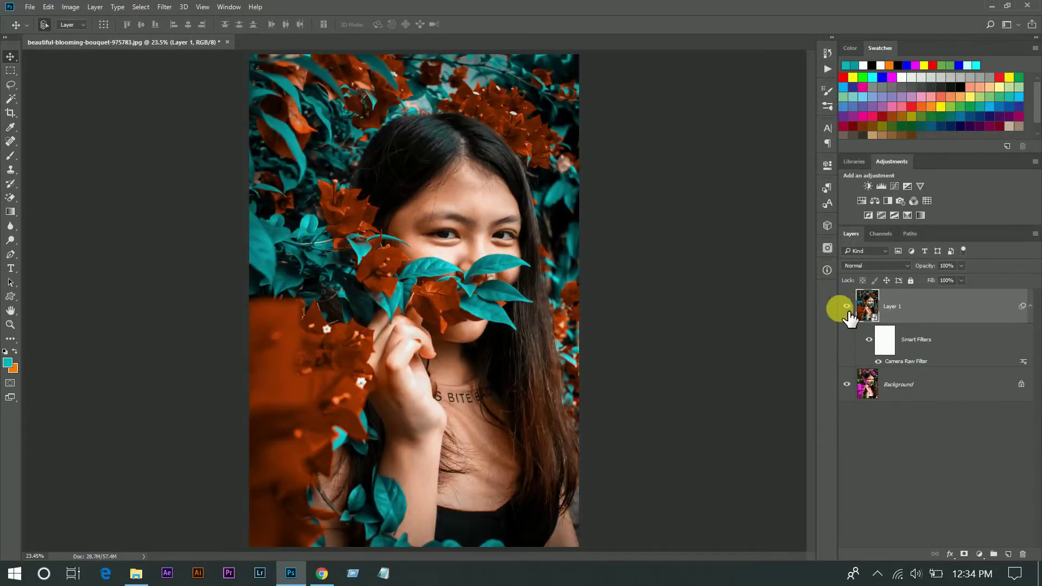
left_click(847, 306)
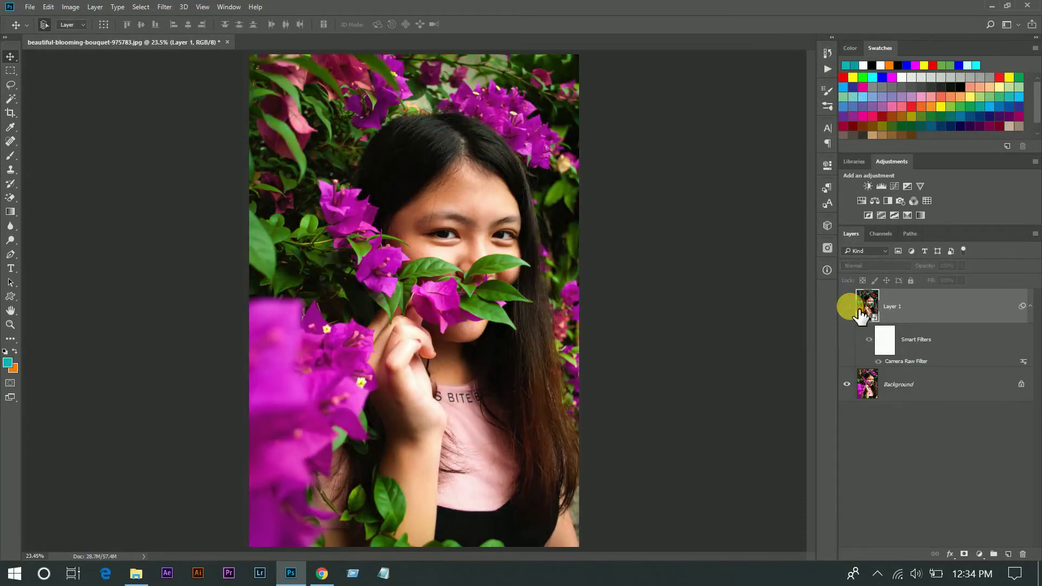
left_click(847, 307)
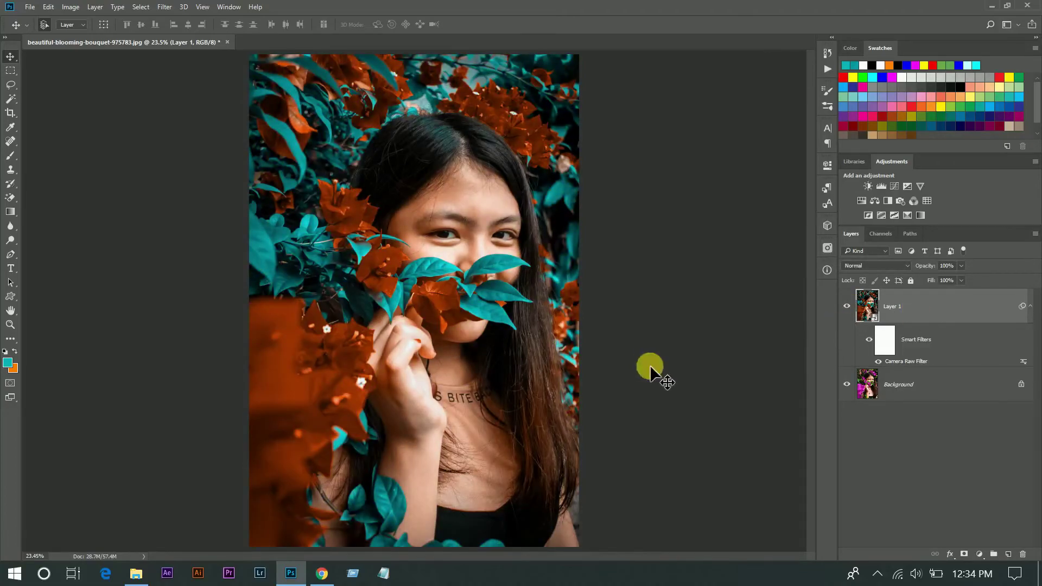